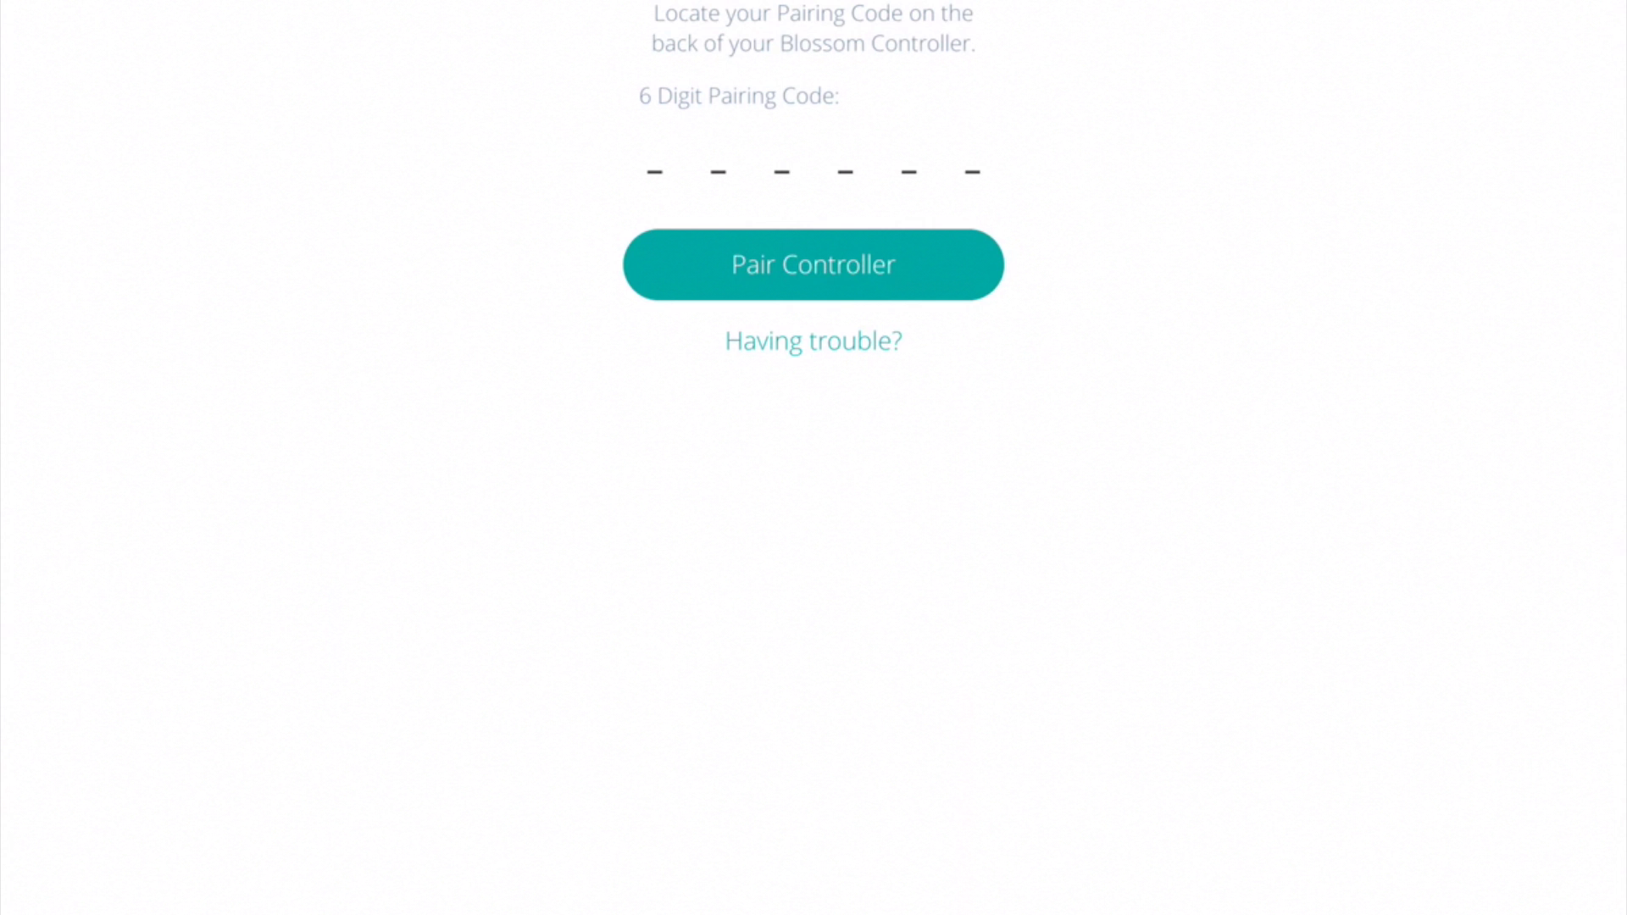
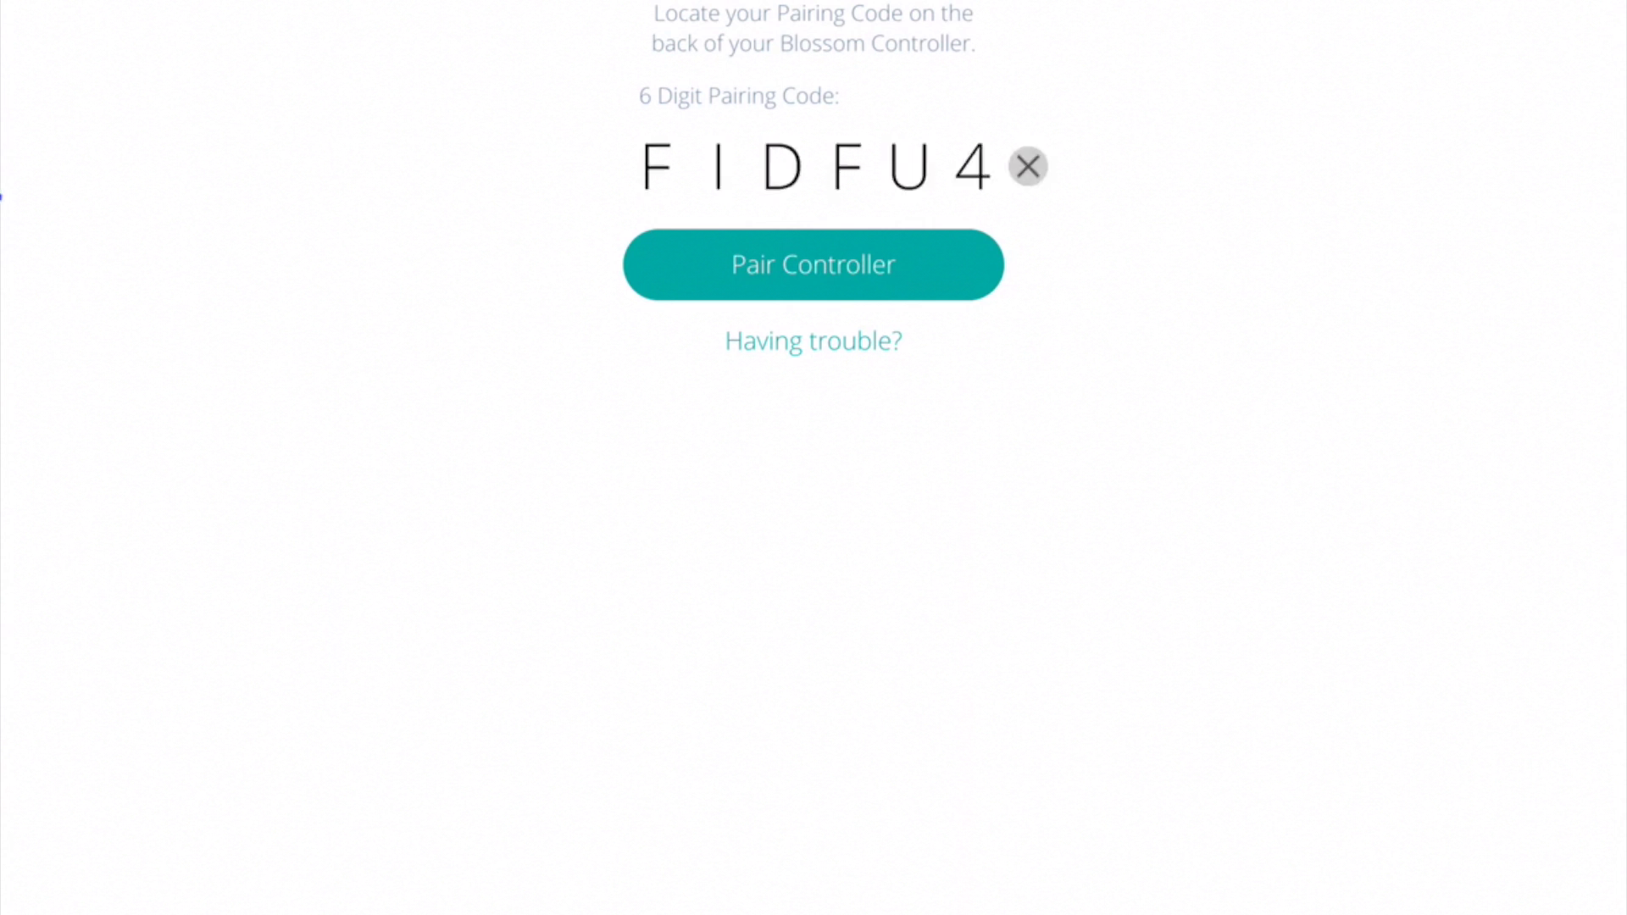
# - Pair the Blossom controller using the pairing code from its back
pyautogui.click(814, 340)
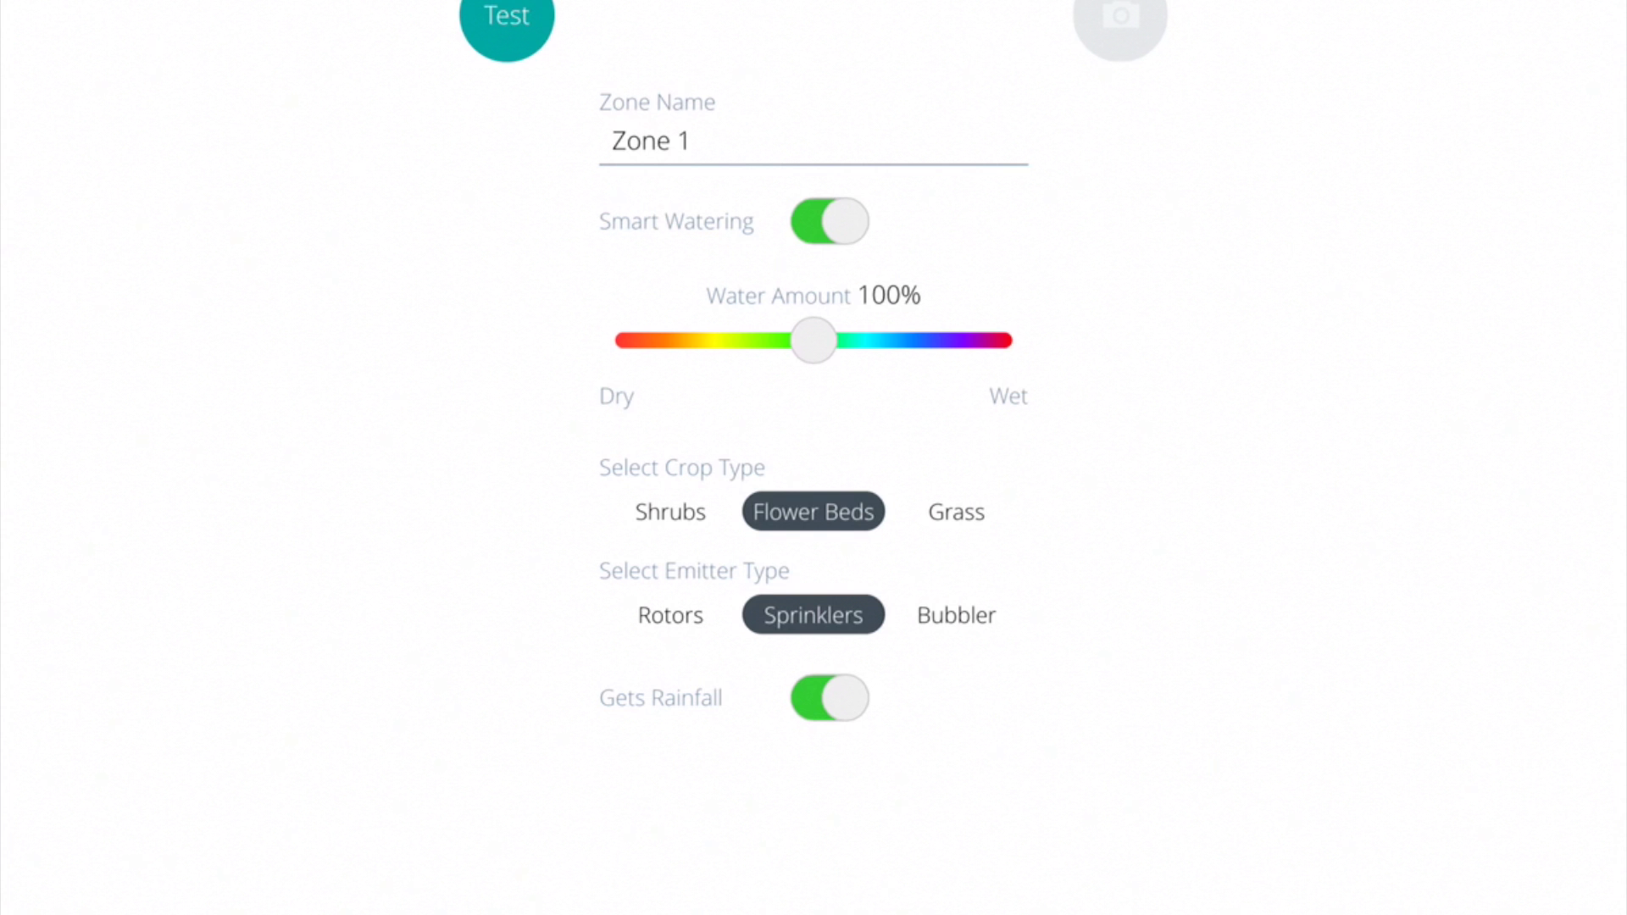
# - Replace the Zone 1 name with Lawn and choose Grass as its crop type
pyautogui.press('BackSpace')
pyautogui.press('BackSpace')
pyautogui.press('BackSpace')
pyautogui.press('BackSpace')
pyautogui.press('BackSpace')
pyautogui.press('BackSpace')
pyautogui.write('L')
pyautogui.write('awn')
pyautogui.click(956, 511)
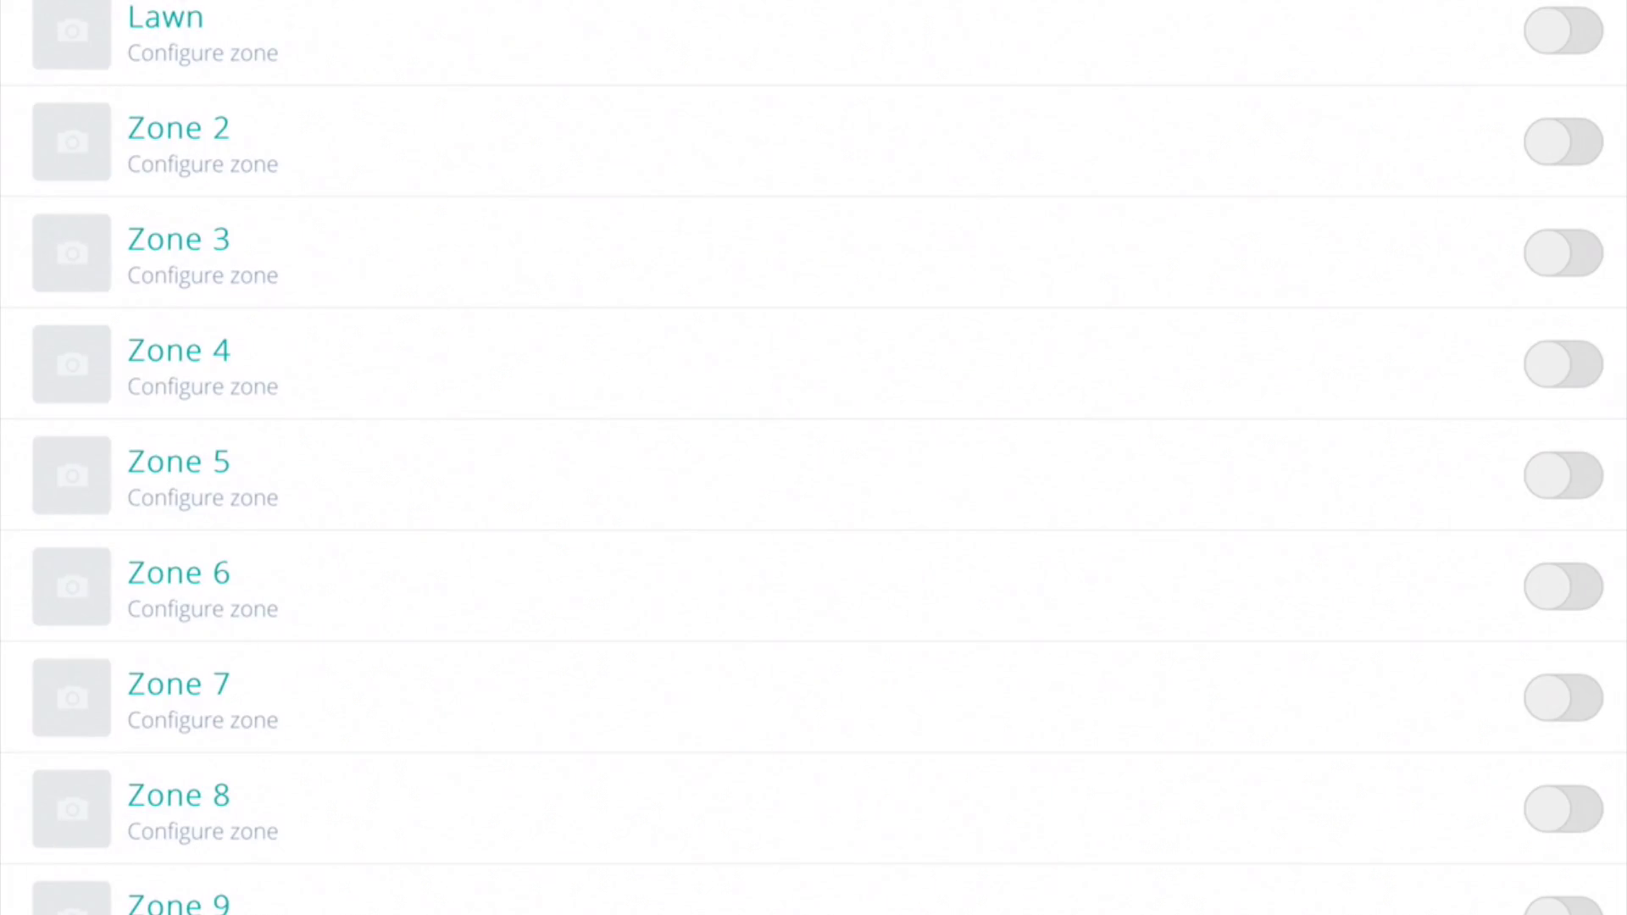
# - Switch on Lawn and Zone 2, then rename Zone 2 to Lawn with Grass crop
pyautogui.click(1563, 31)
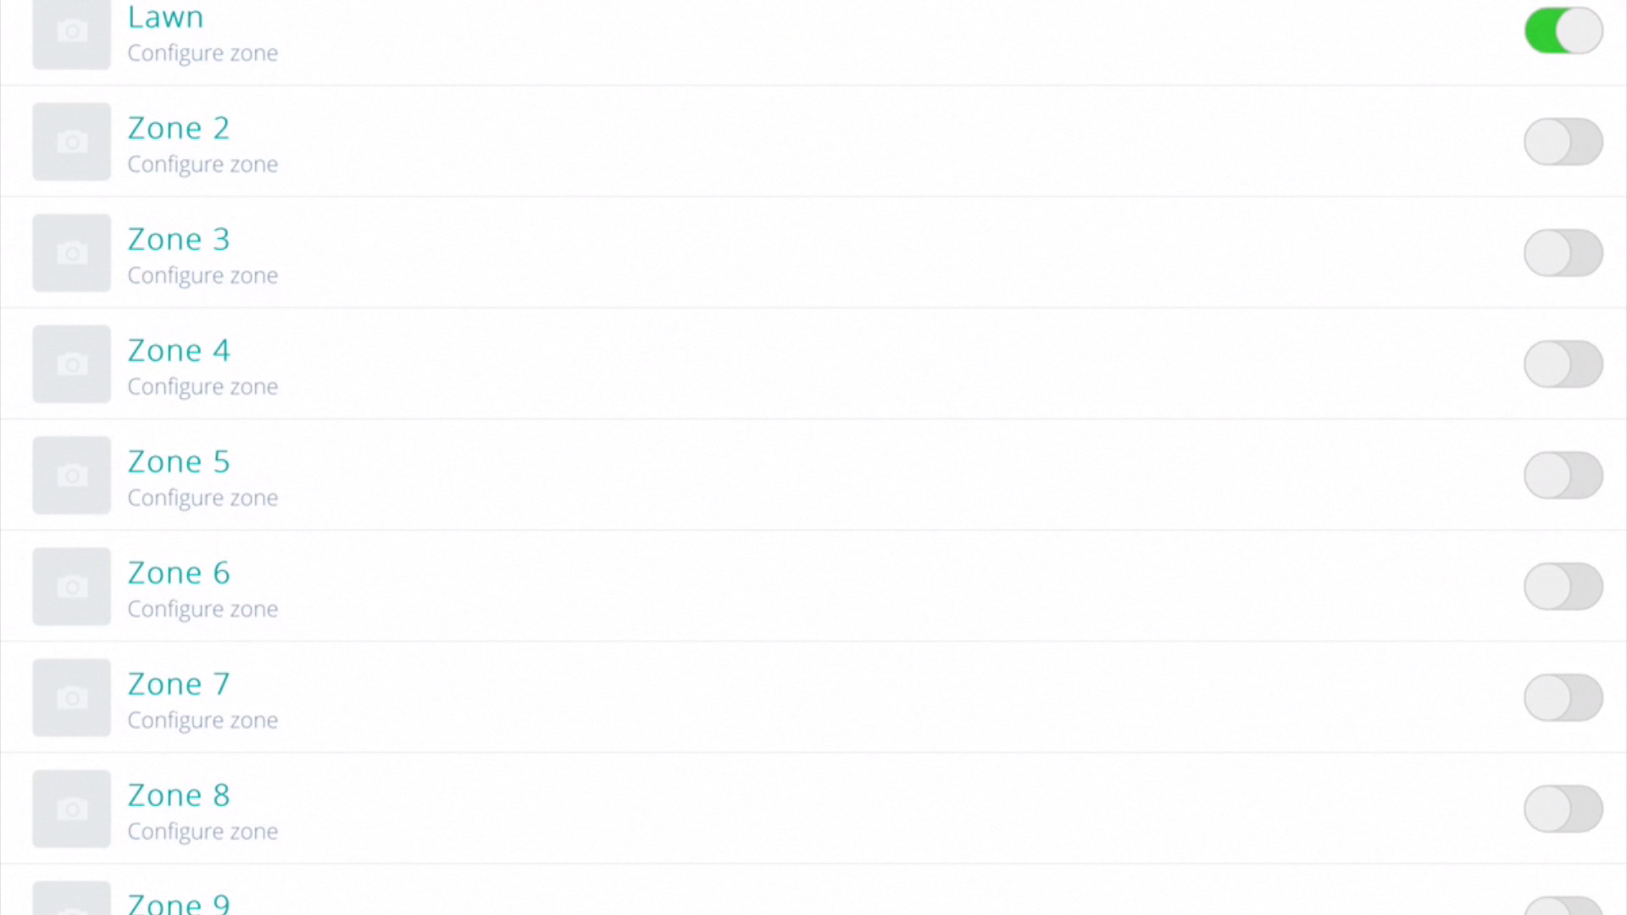
pyautogui.click(1564, 141)
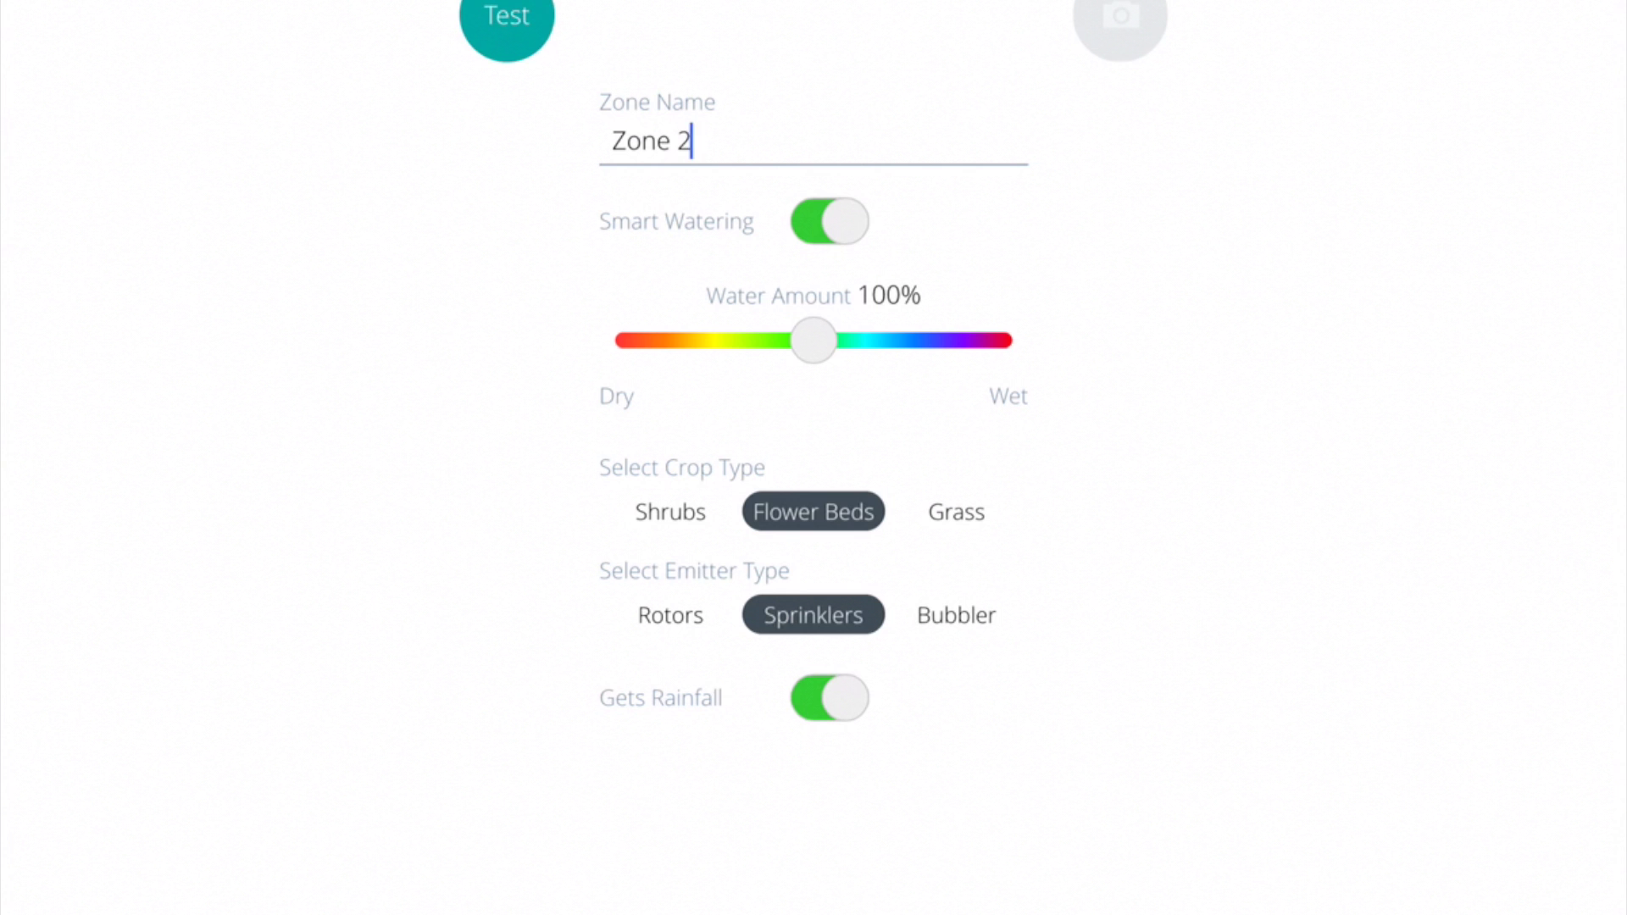
pyautogui.press('BackSpace')
pyautogui.press('BackSpace')
pyautogui.press('BackSpace')
pyautogui.press('BackSpace')
pyautogui.press('BackSpace')
pyautogui.press('BackSpace')
pyautogui.write('Lawn')
pyautogui.click(956, 511)
# - Name Zone 3 Shrubs, with Shrubs crop type and Drip emitter
pyautogui.press('BackSpace')
pyautogui.press('BackSpace')
pyautogui.press('BackSpace')
pyautogui.press('BackSpace')
pyautogui.press('BackSpace')
pyautogui.press('BackSpace')
pyautogui.write('Shrubs')
pyautogui.press('Return')
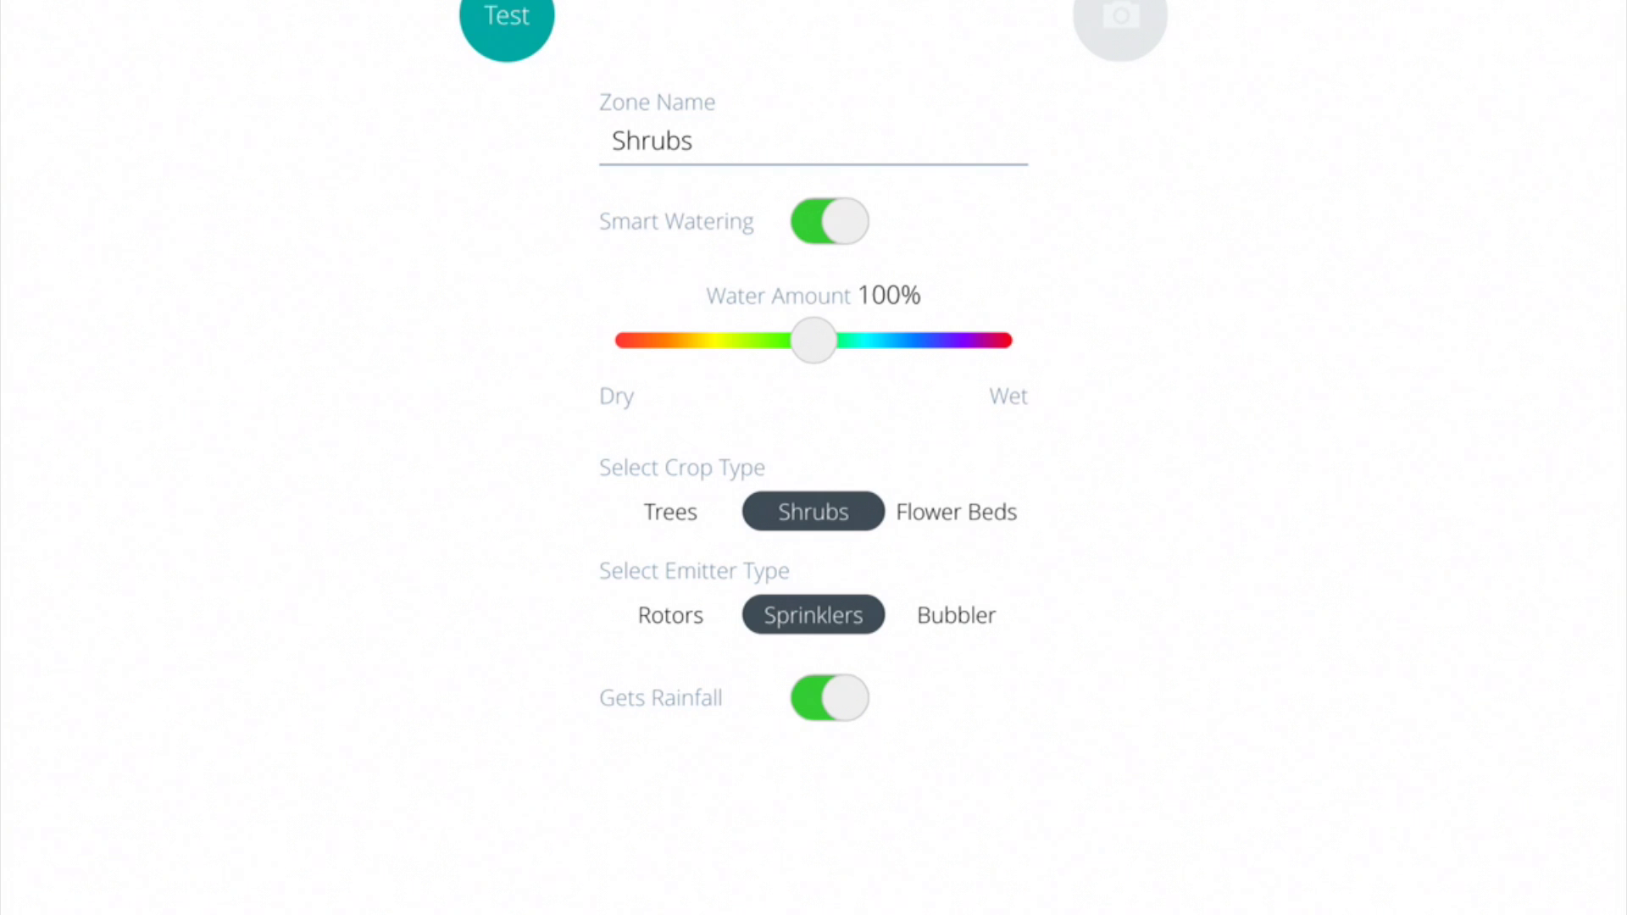
pyautogui.click(956, 614)
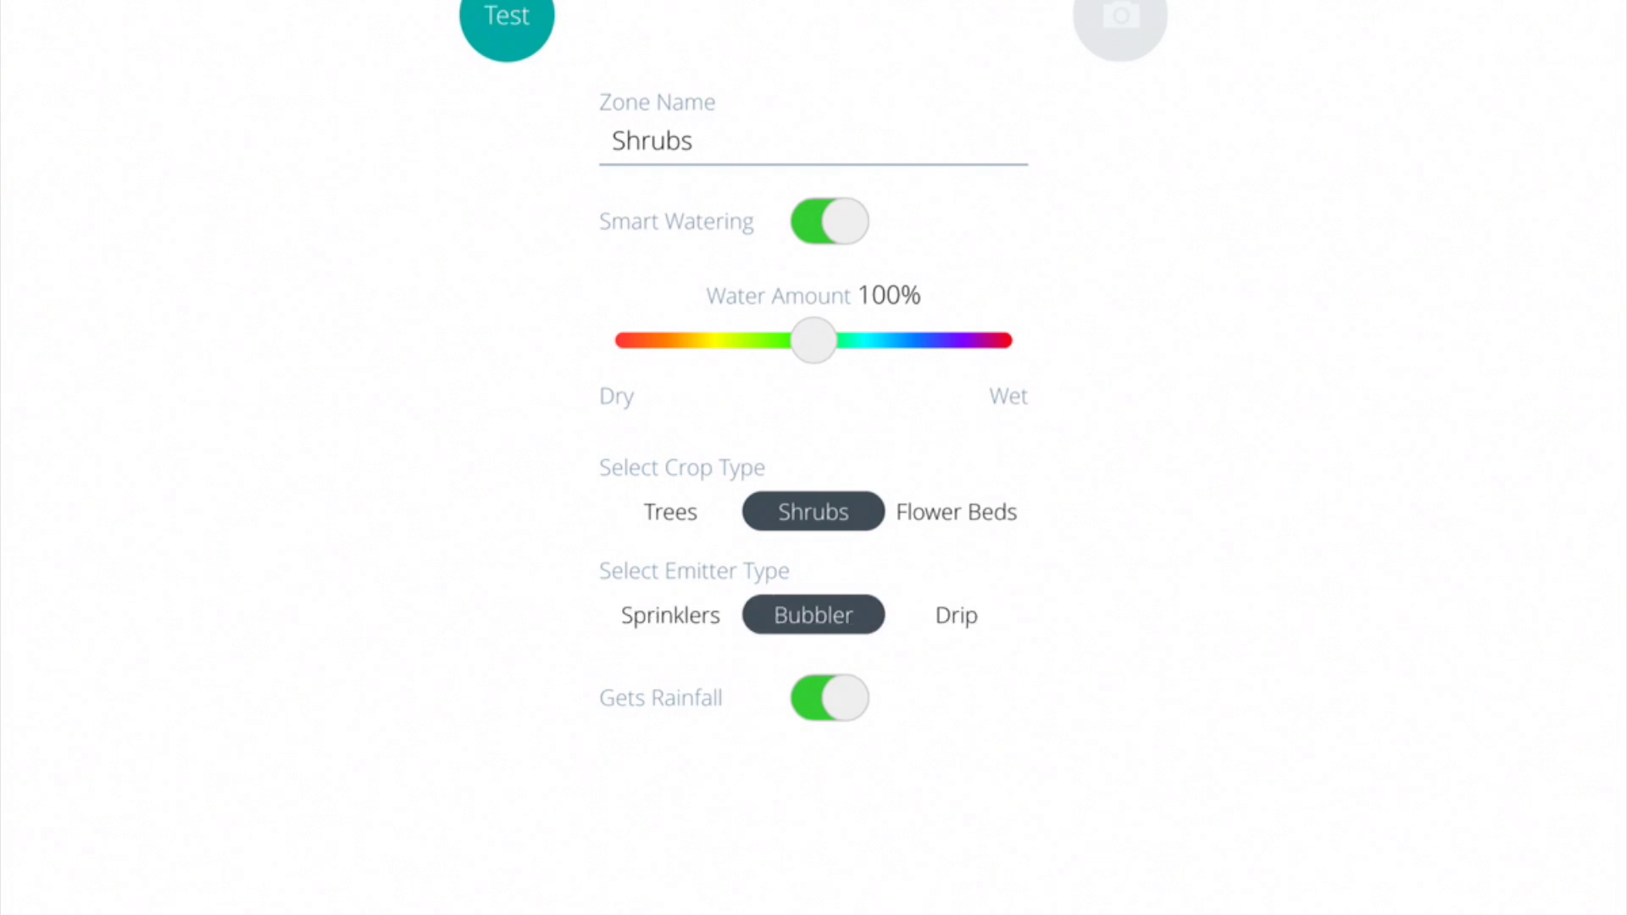
pyautogui.click(955, 613)
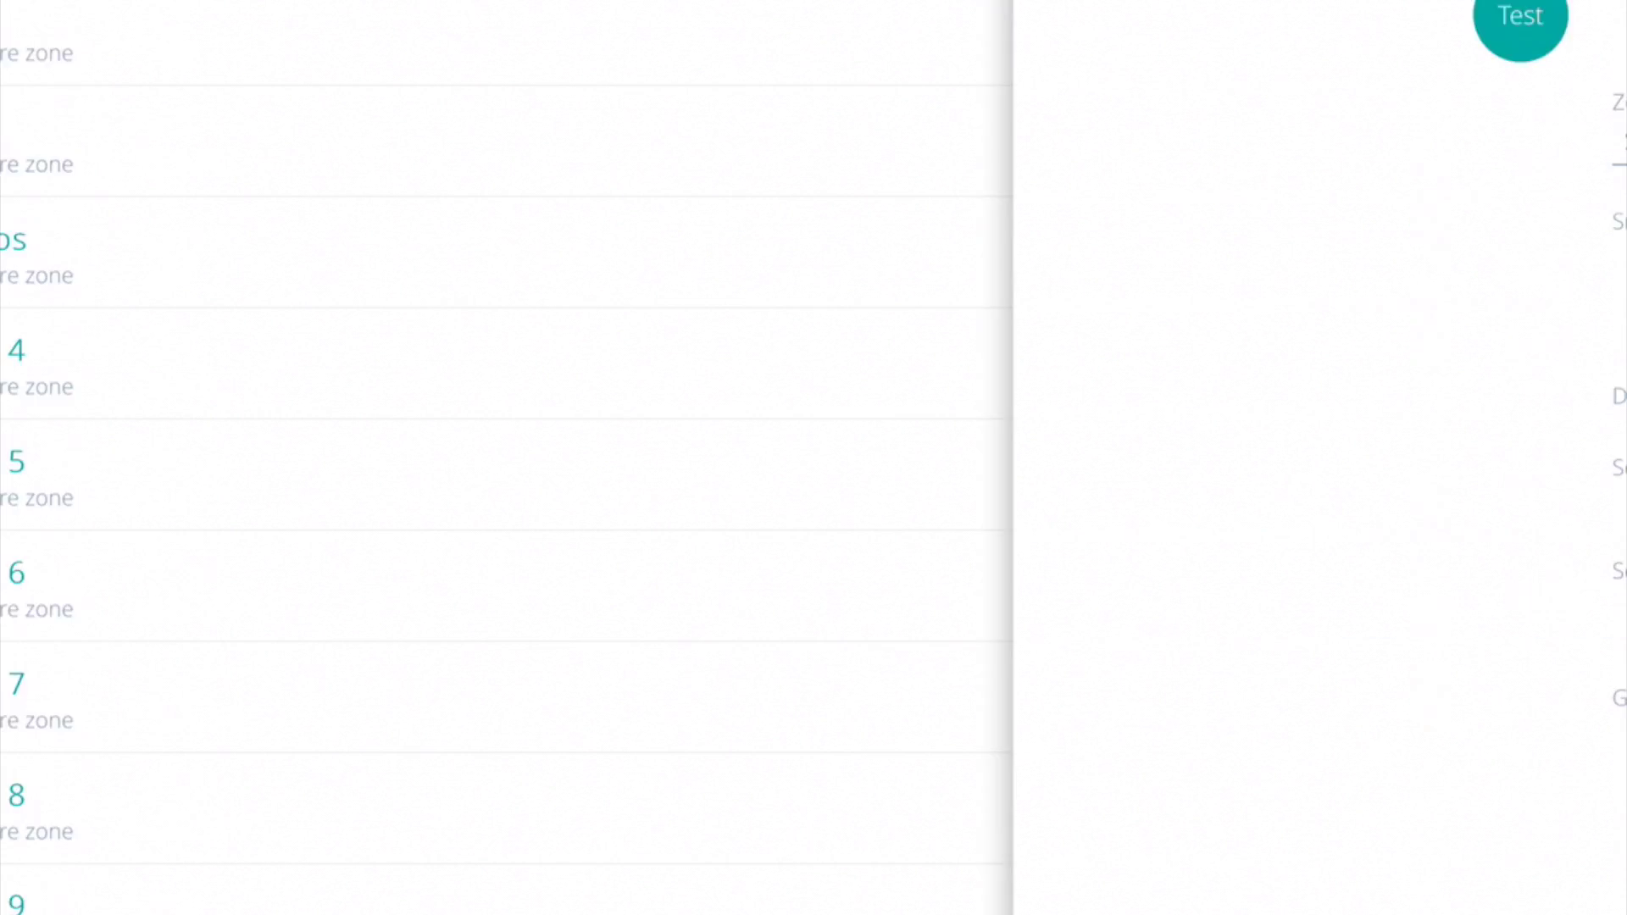
# - Turn on the Shrubs zone in the zone list
pyautogui.click(1563, 253)
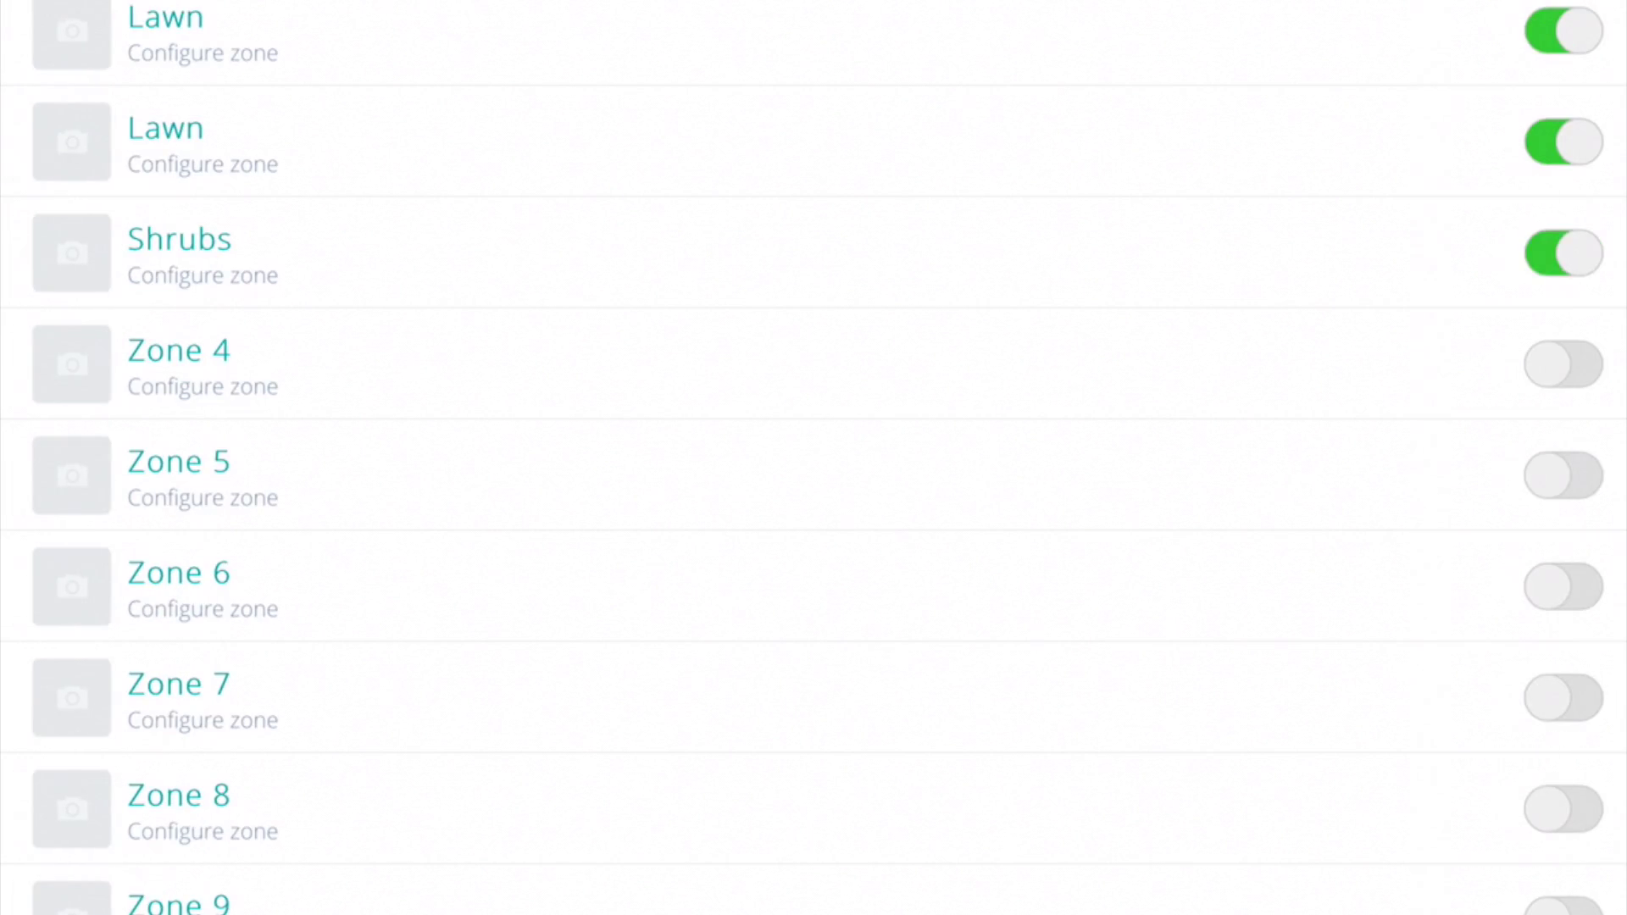